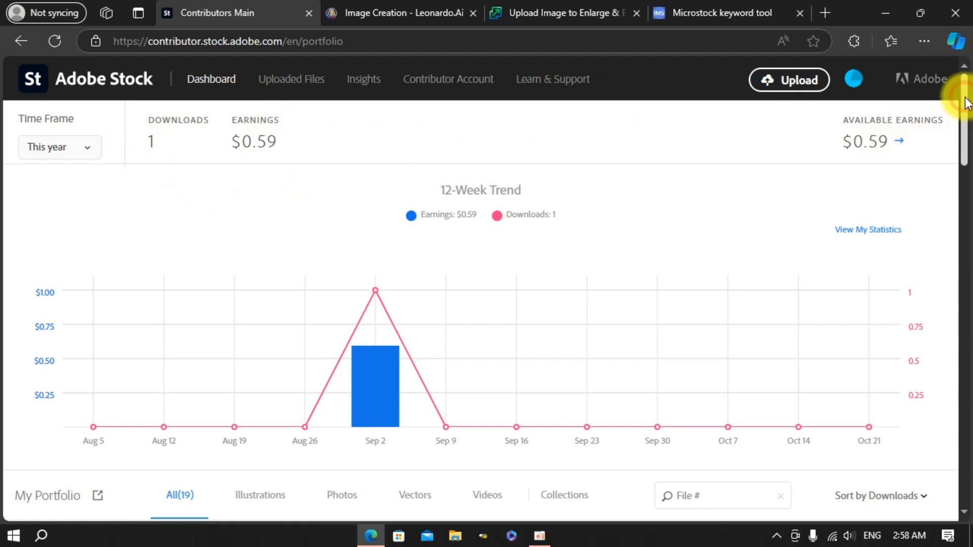
Step: Browse the recent top-selling photos in Insights and open the city skyline image with the red and blue buildings
mouse_move(965, 101)
left_mouse_down()
mouse_move(966, 435)
mouse_move(960, 186)
mouse_move(969, 109)
left_mouse_up()
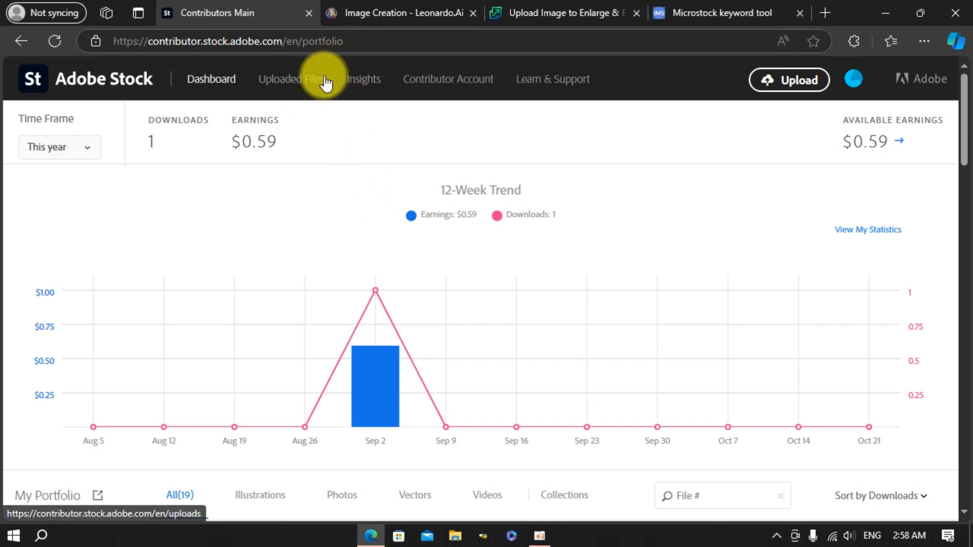
left_click(365, 81)
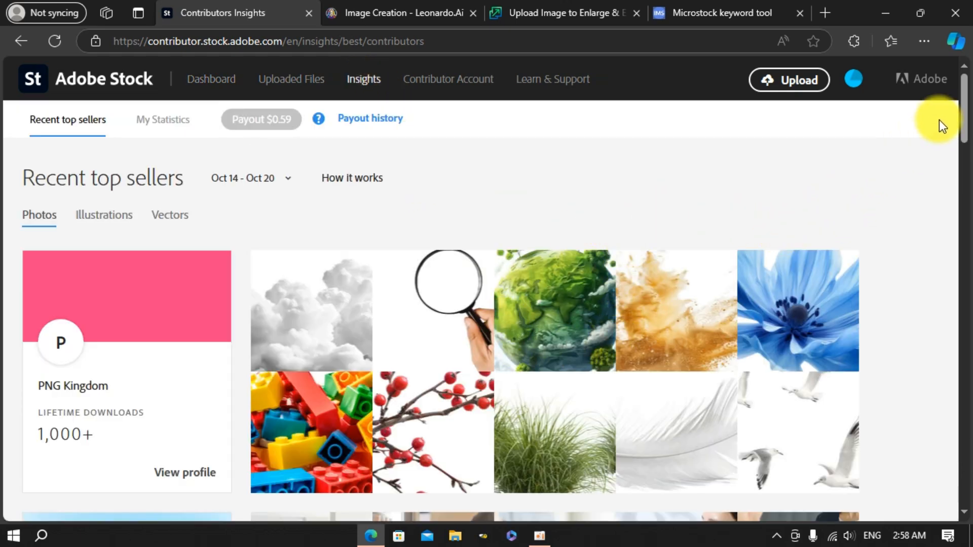
left_click_drag(963, 119, 961, 86)
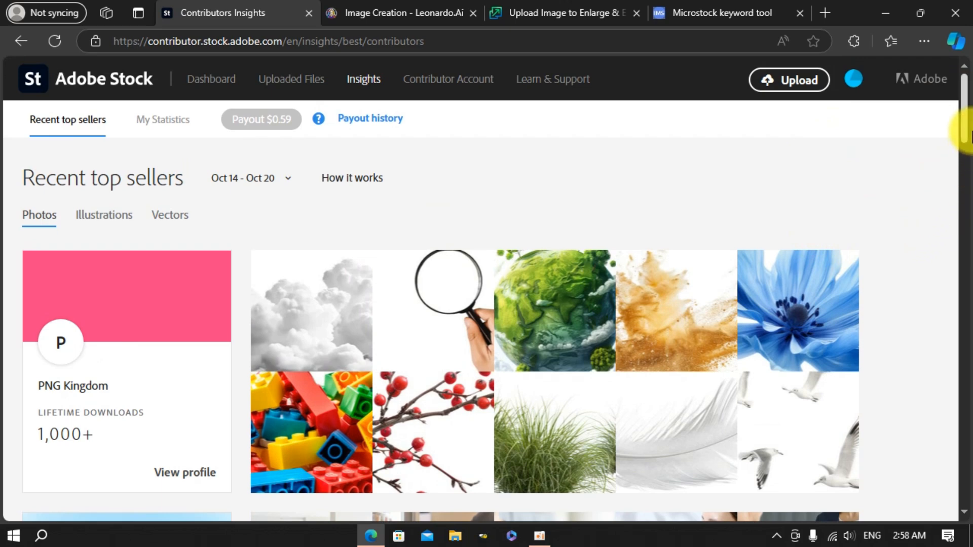
left_click_drag(962, 119, 954, 258)
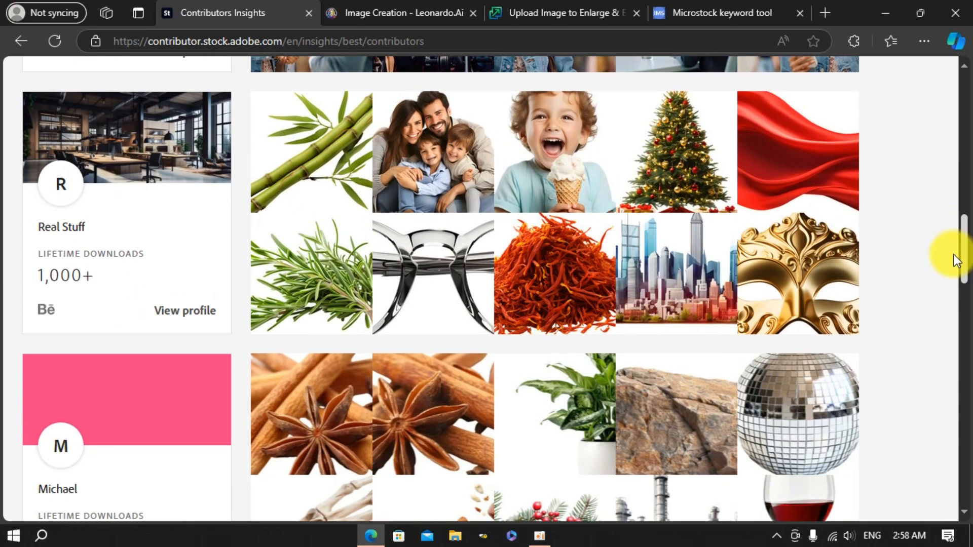
left_click(639, 248)
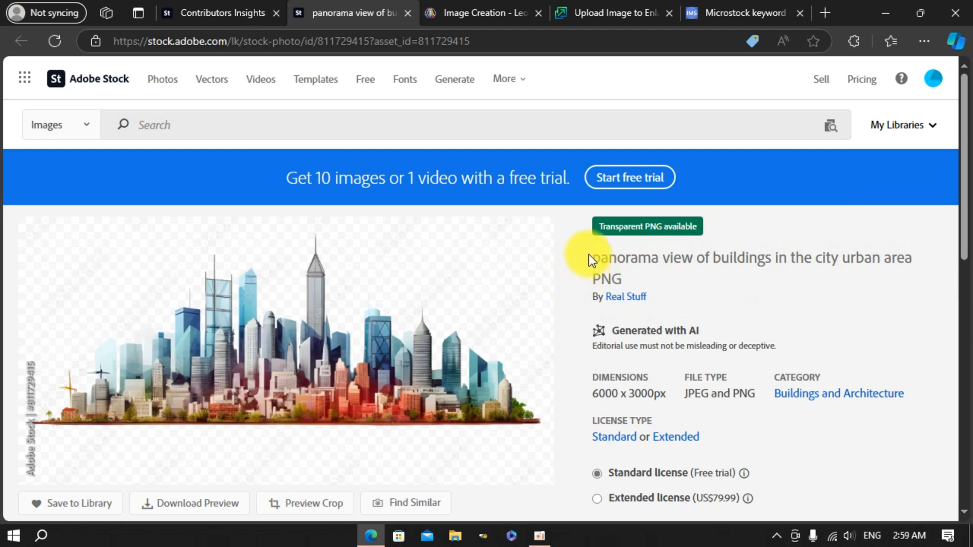
Step: Copy the stock image's full title, "panorama view of buildings in the city urban area PNG"
left_click_drag(595, 260, 893, 269)
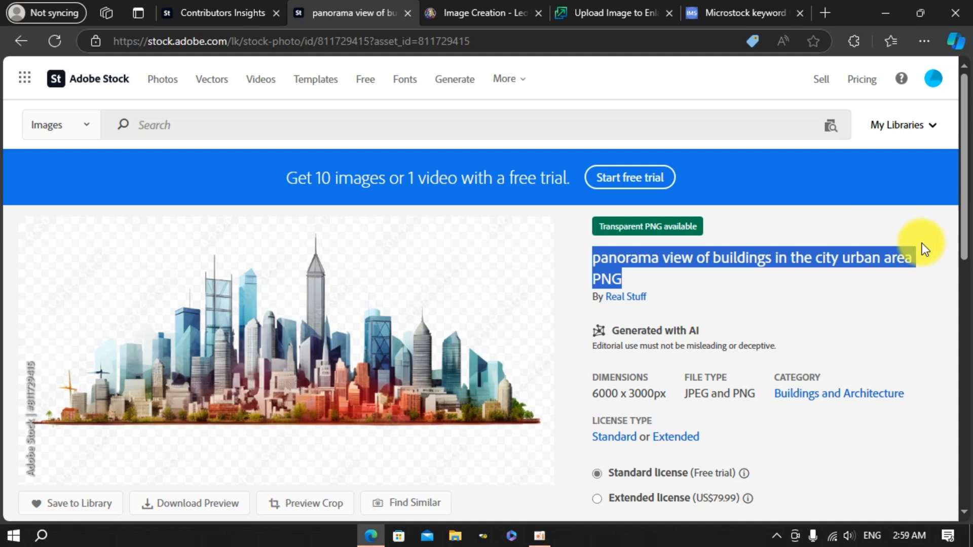
right_click(896, 254)
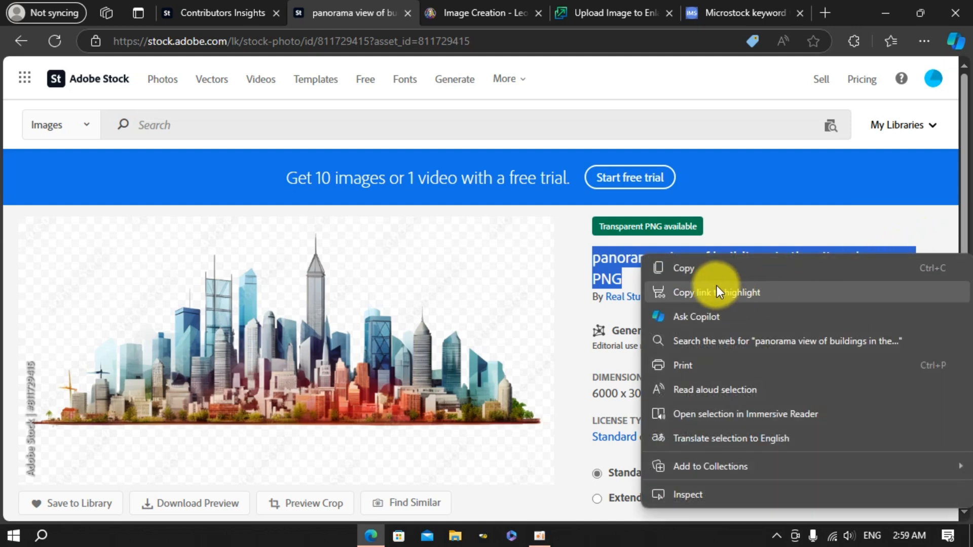
left_click(695, 270)
Step: Switch to Leonardo.Ai, replace the old prompt with the copied title "panorama view of buildings in the city urban area PNG", and generate images
left_click(464, 8)
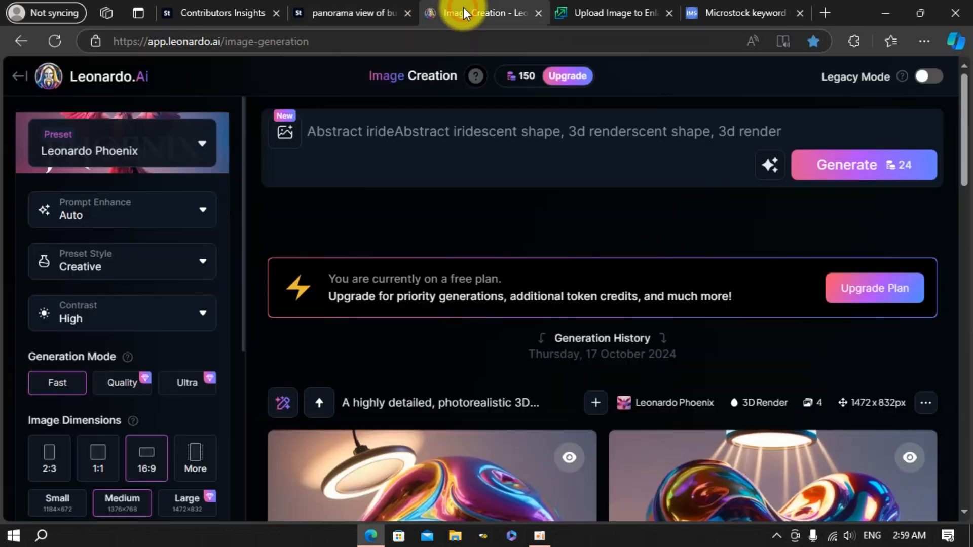
left_click_drag(829, 133, 306, 139)
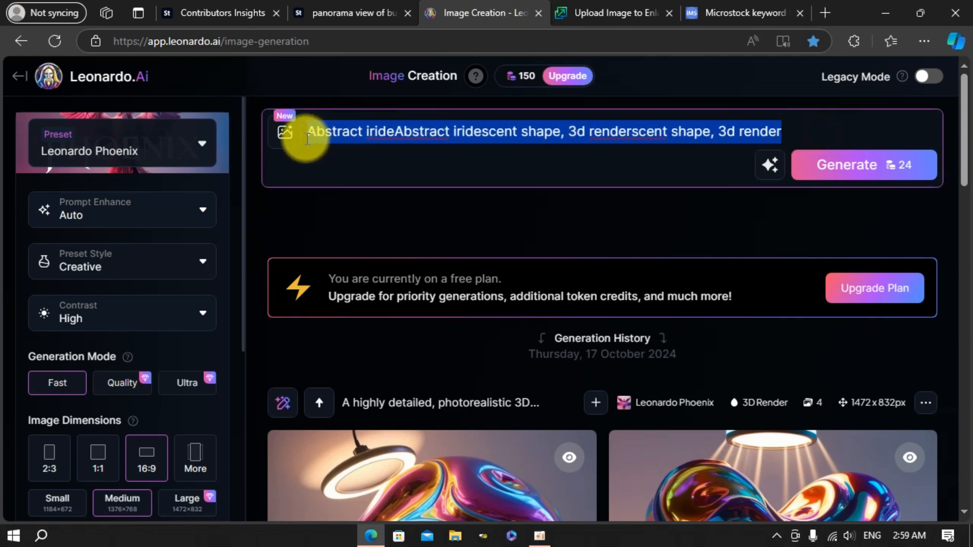
key("BackSpace")
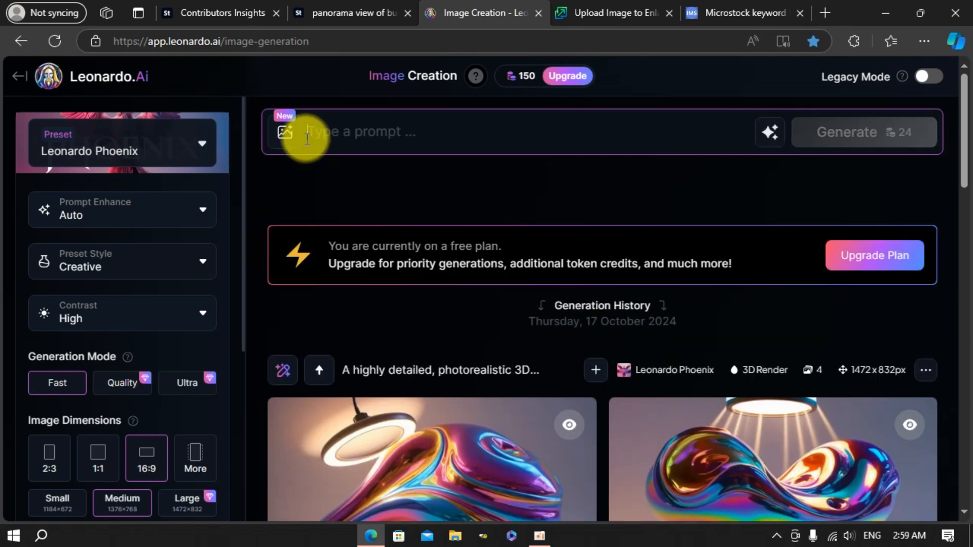
right_click(335, 135)
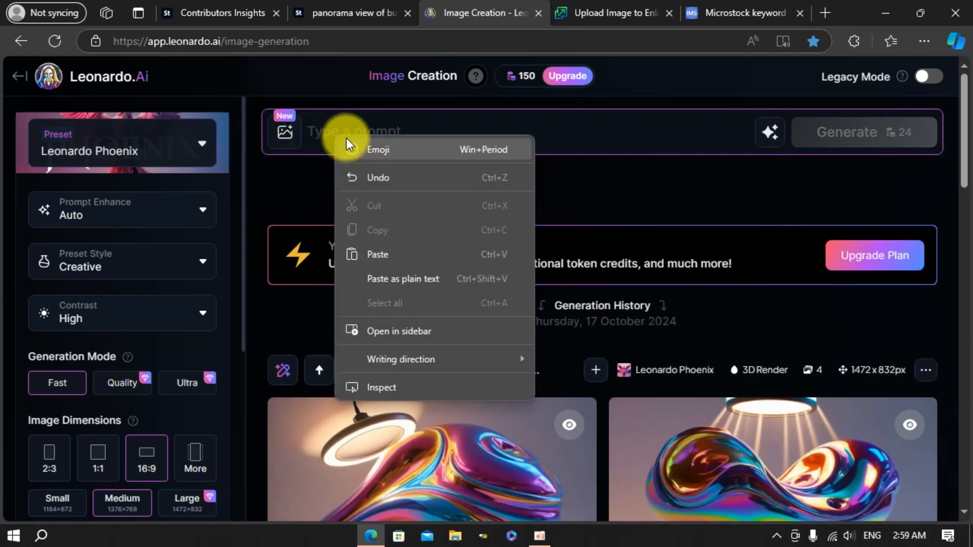
left_click(378, 260)
left_click(892, 138)
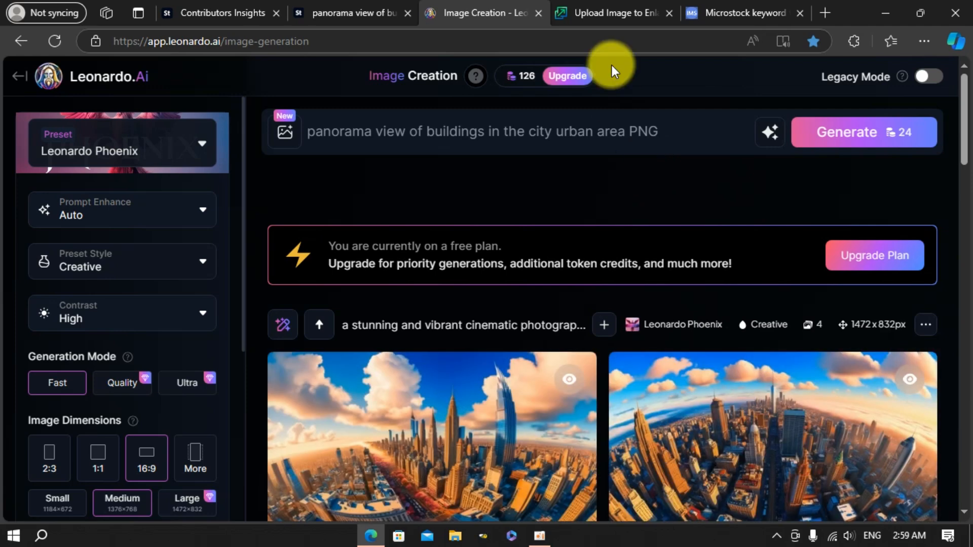
Step: Review the four generated city panoramas and download the fourth one, with the tall tower in the centre
left_click_drag(960, 131, 965, 185)
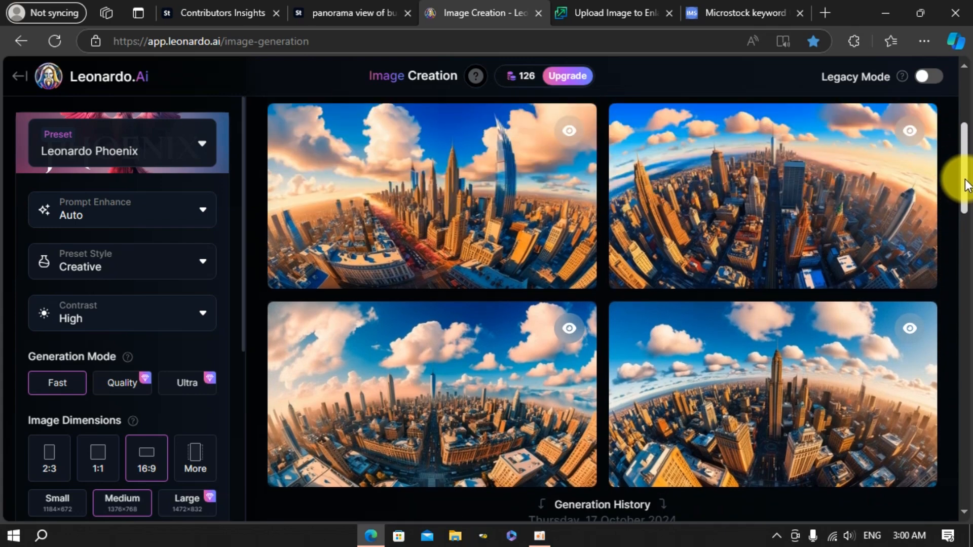
left_click_drag(966, 185, 963, 123)
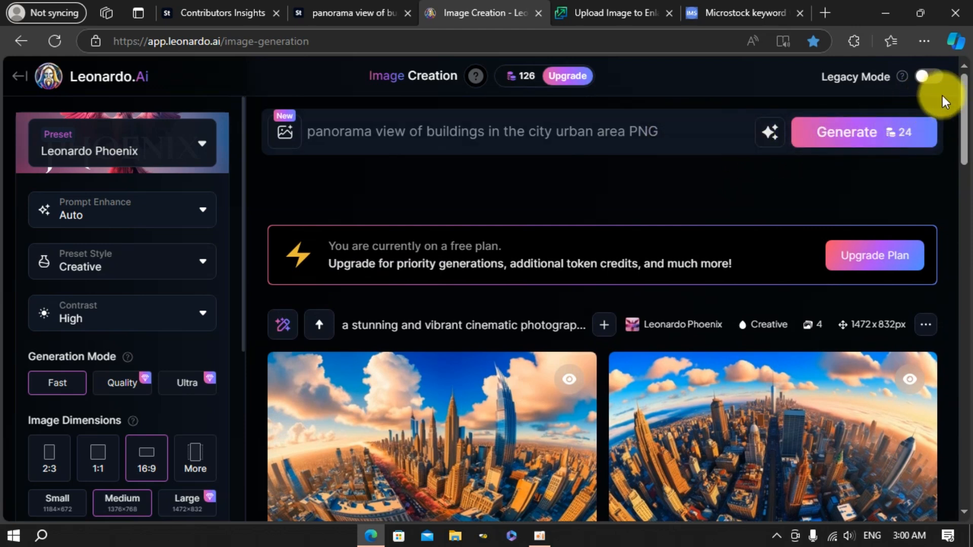
left_click_drag(965, 87, 968, 142)
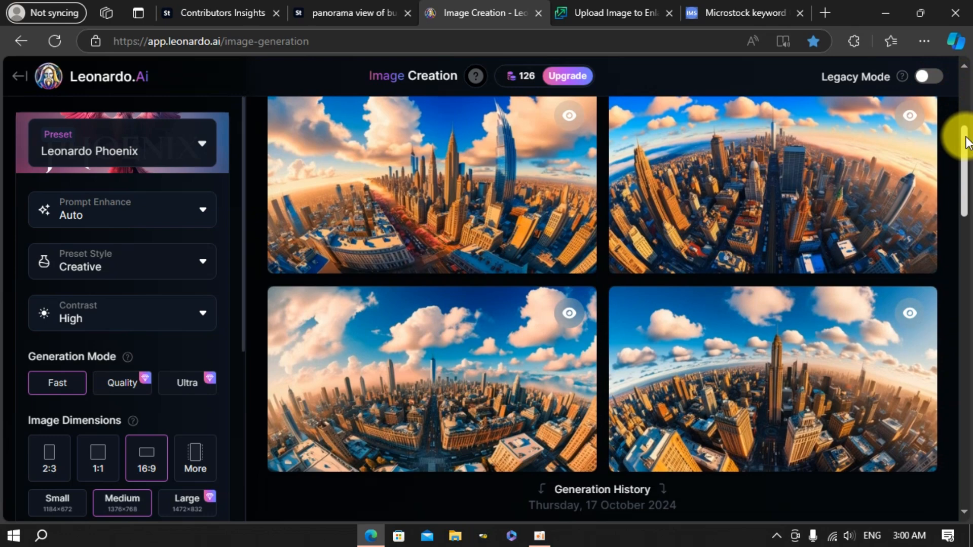
mouse_move(789, 365)
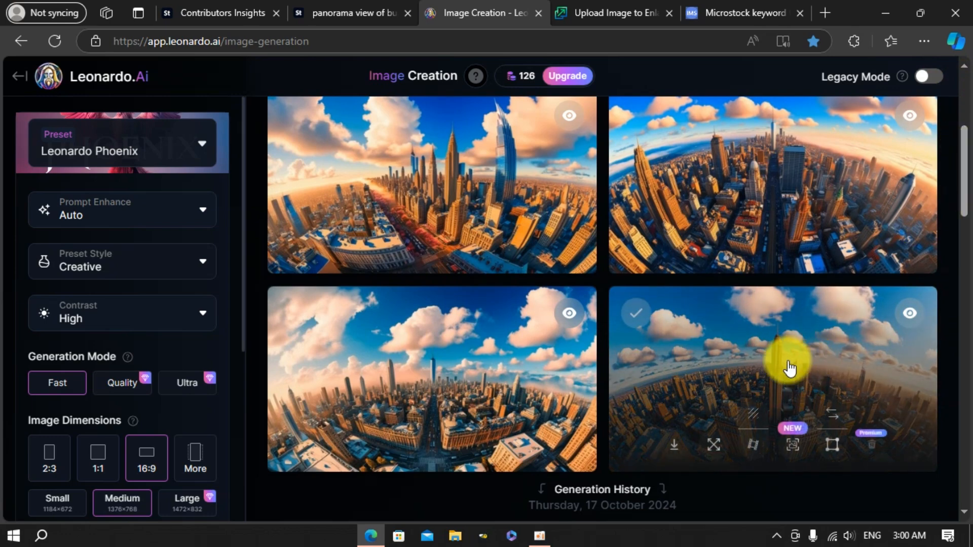
left_click(674, 444)
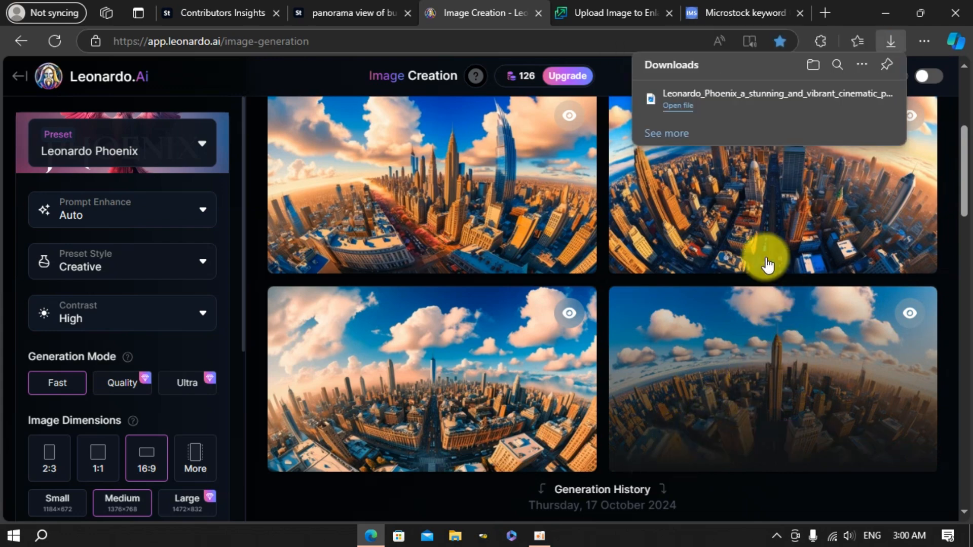
Step: Switch to Upscale.media and upload the downloaded city panorama image for upscaling
left_click(584, 12)
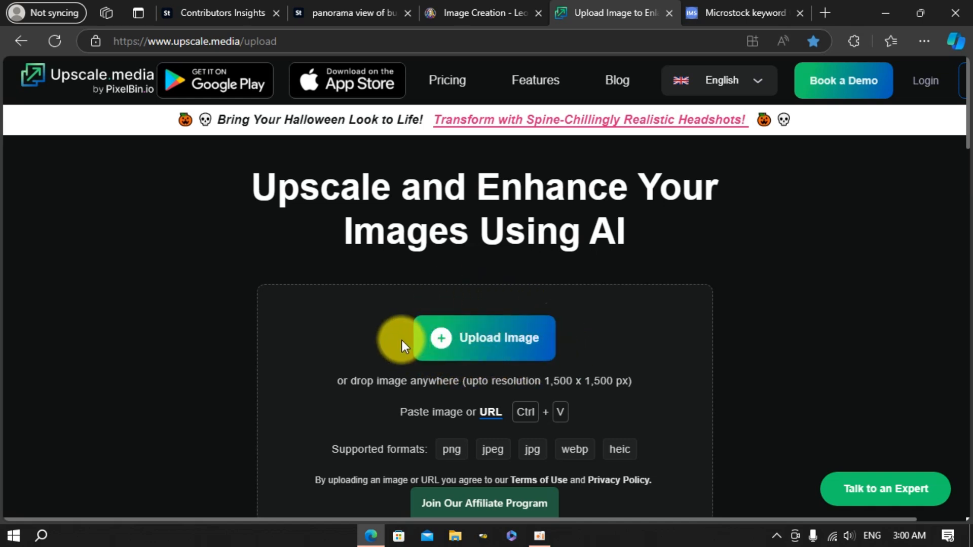
left_click(442, 339)
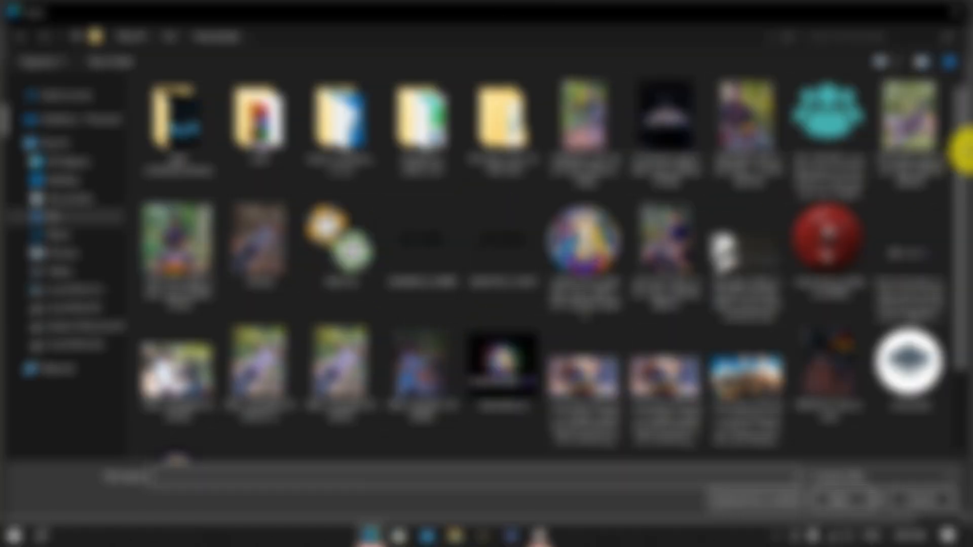
left_click_drag(963, 152, 955, 188)
left_click(714, 322)
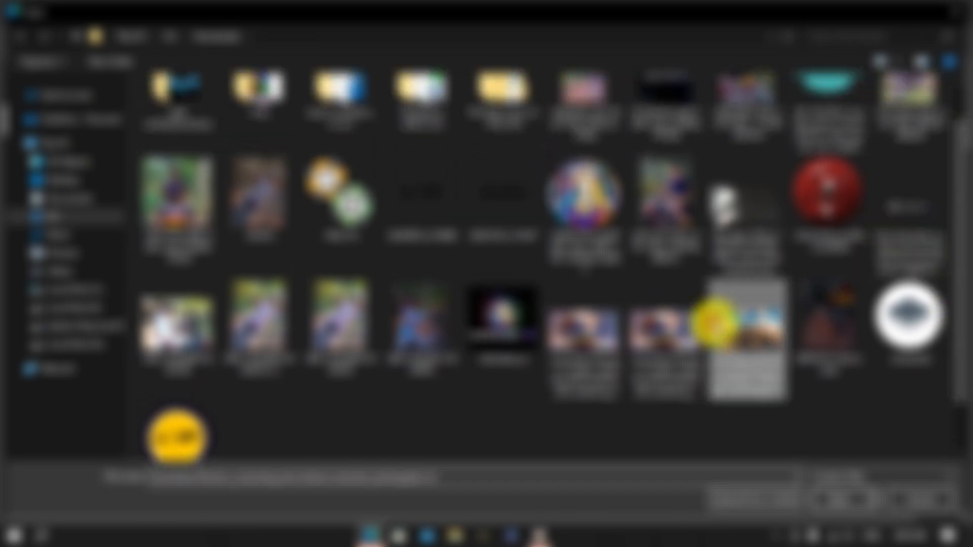
left_click(819, 494)
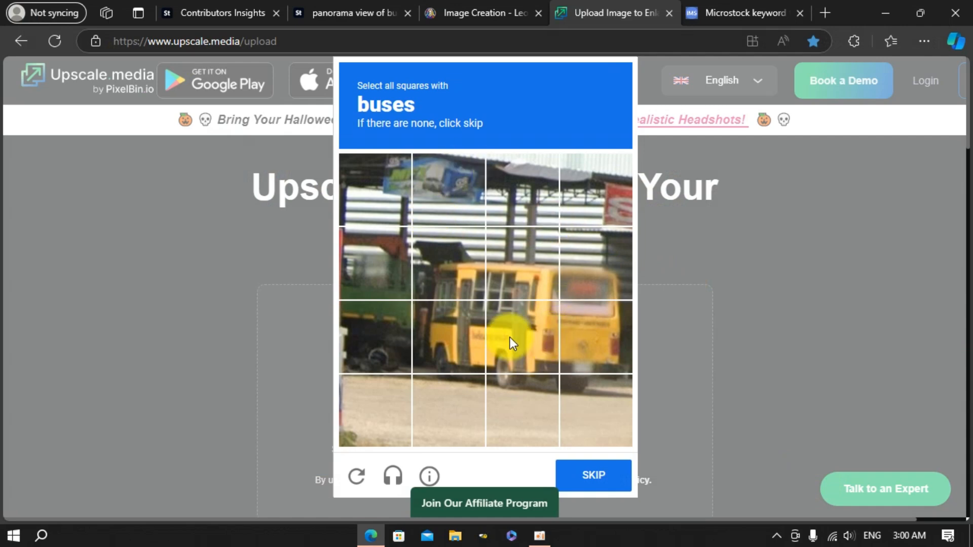
Step: Select the six squares containing the yellow bus in the captcha image and continue
left_click(460, 339)
left_click(515, 275)
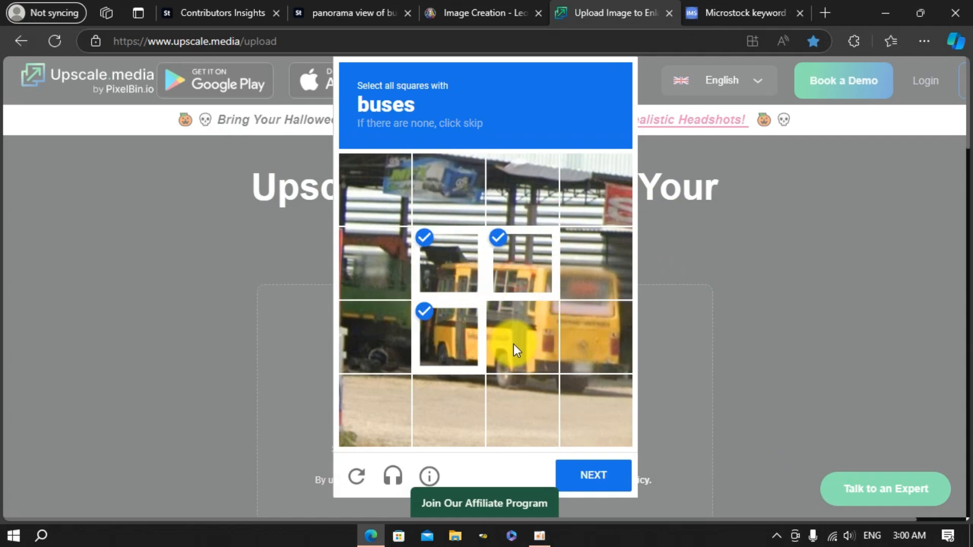
left_click(513, 345)
left_click(604, 339)
left_click(610, 278)
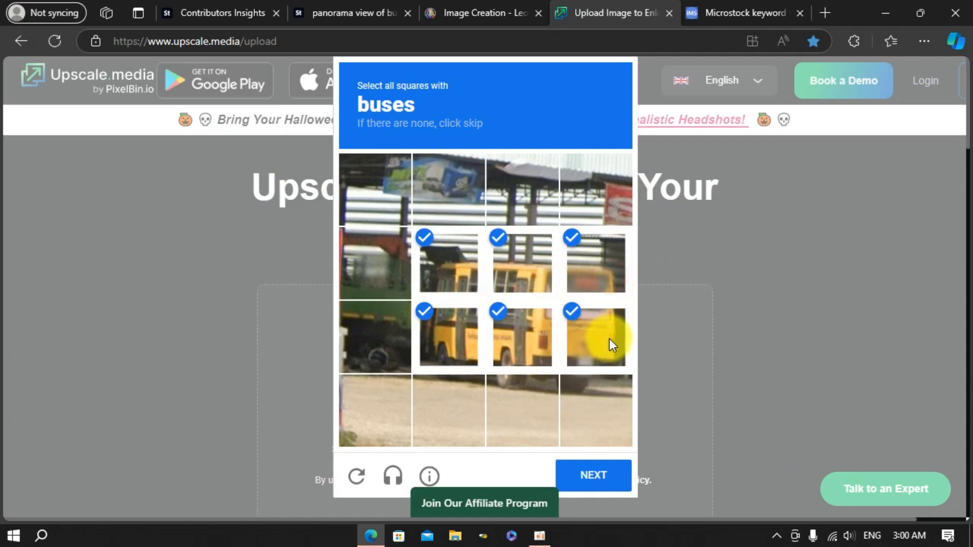
left_click(589, 473)
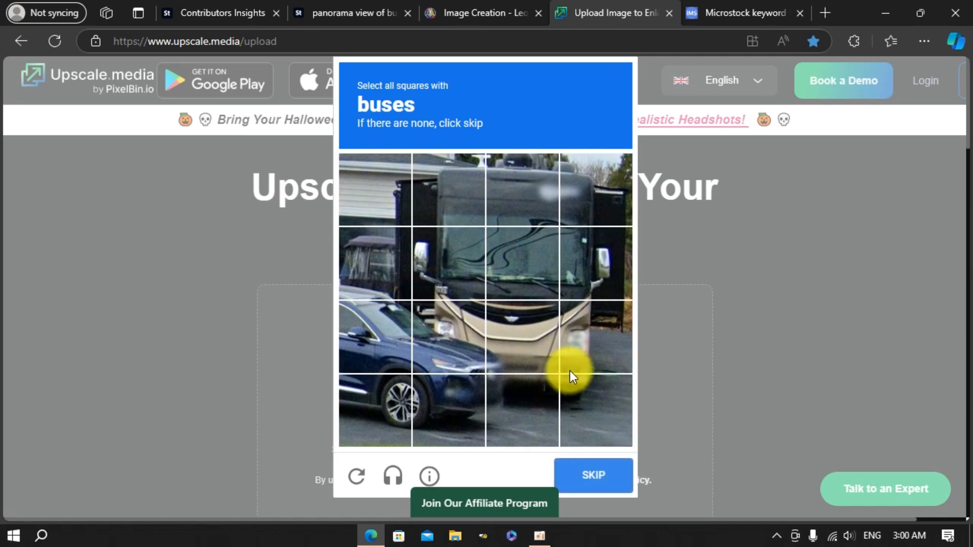
Step: Select nine squares covering the large dark bus in the second captcha image and submit it for verification
left_click(525, 330)
left_click(595, 339)
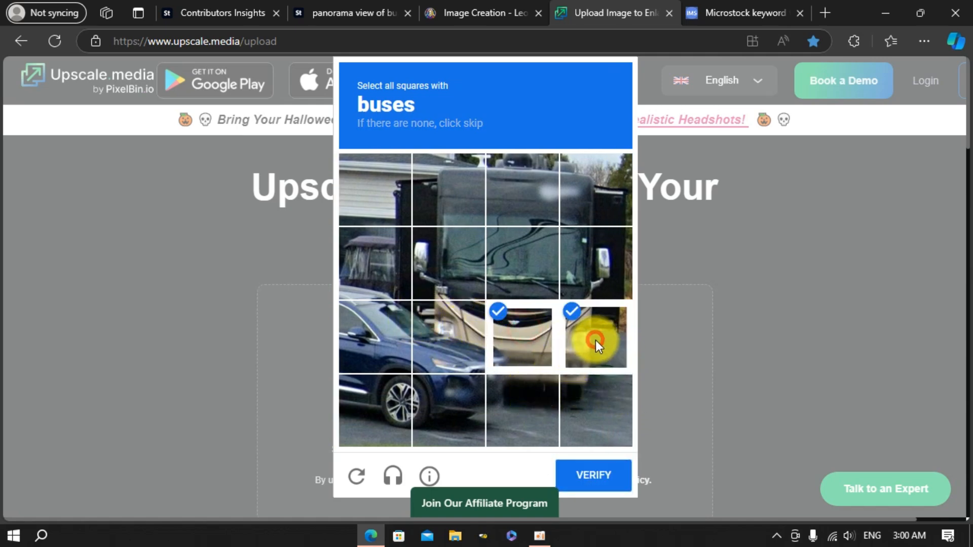
left_click(579, 400)
left_click(504, 394)
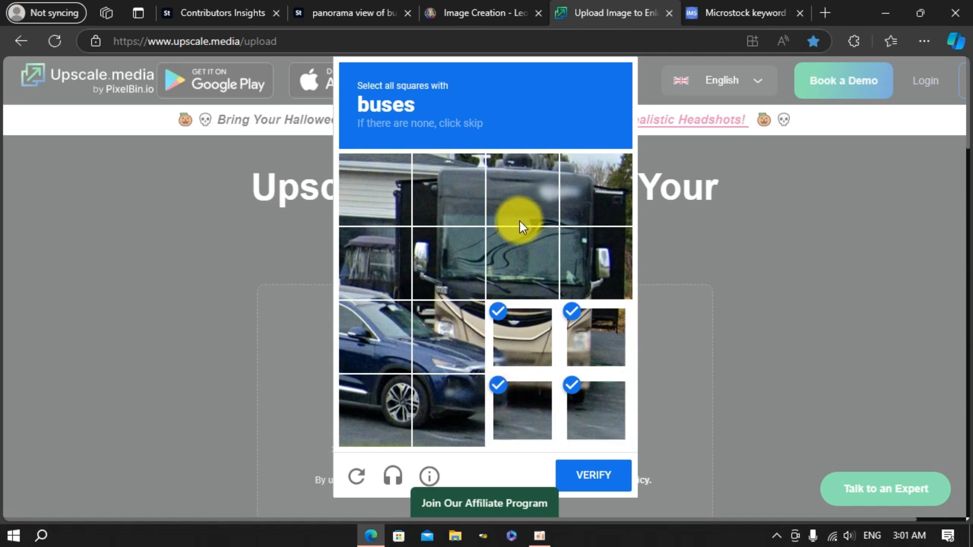
left_click(520, 219)
left_click(509, 253)
left_click(454, 215)
left_click(459, 236)
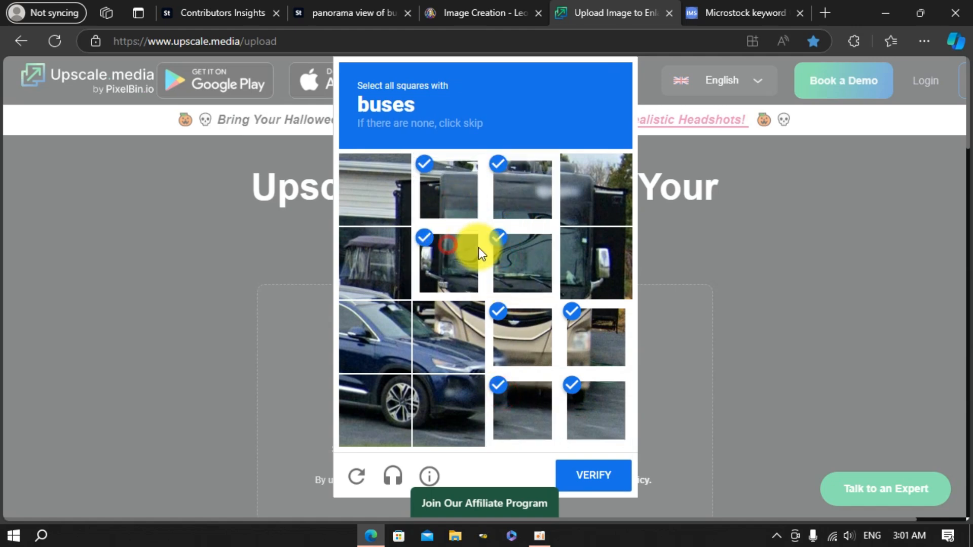
left_click(585, 197)
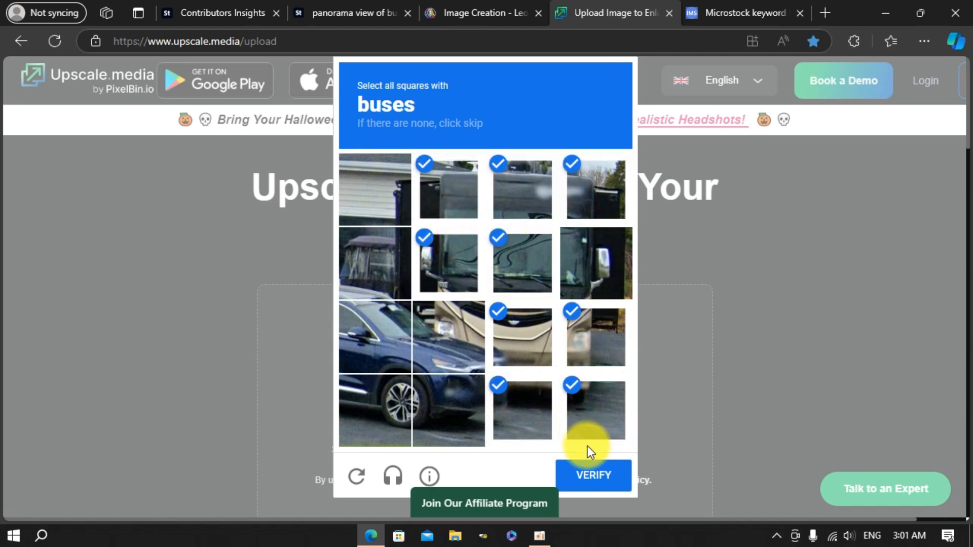
left_click(592, 473)
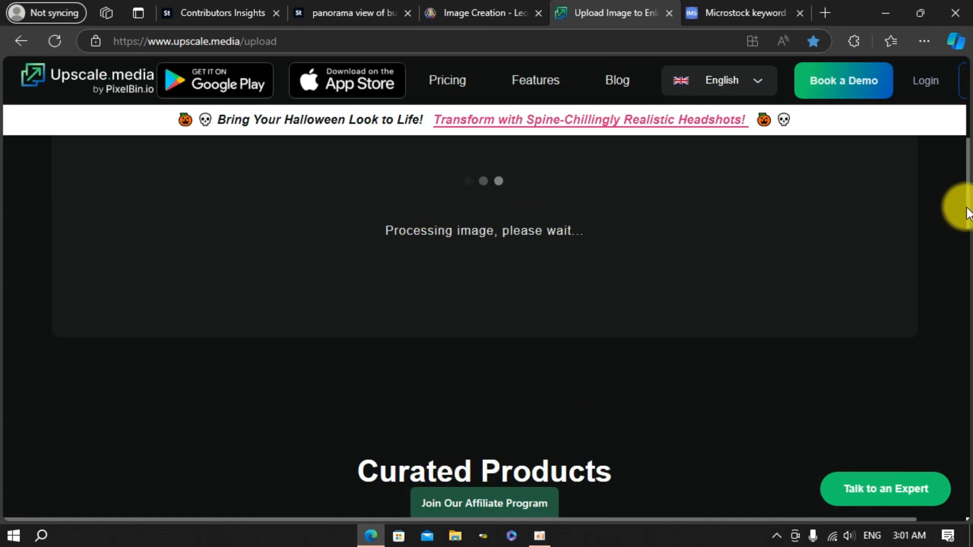
Step: Set the AI upscaling factor of the city panorama to 4x and review the upscaled result
scroll(967, 208, "up", 2)
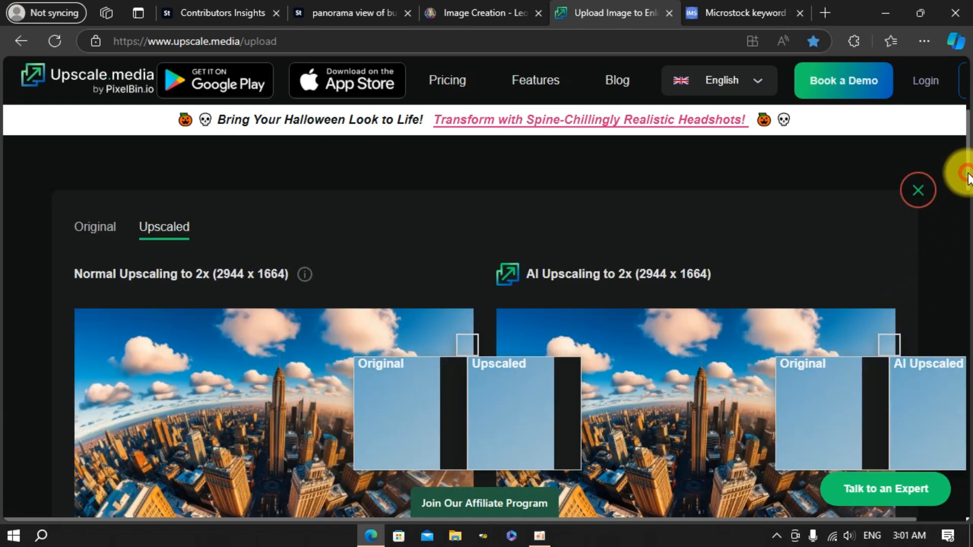
scroll(965, 182, "down", 4)
left_click_drag(968, 213, 968, 212)
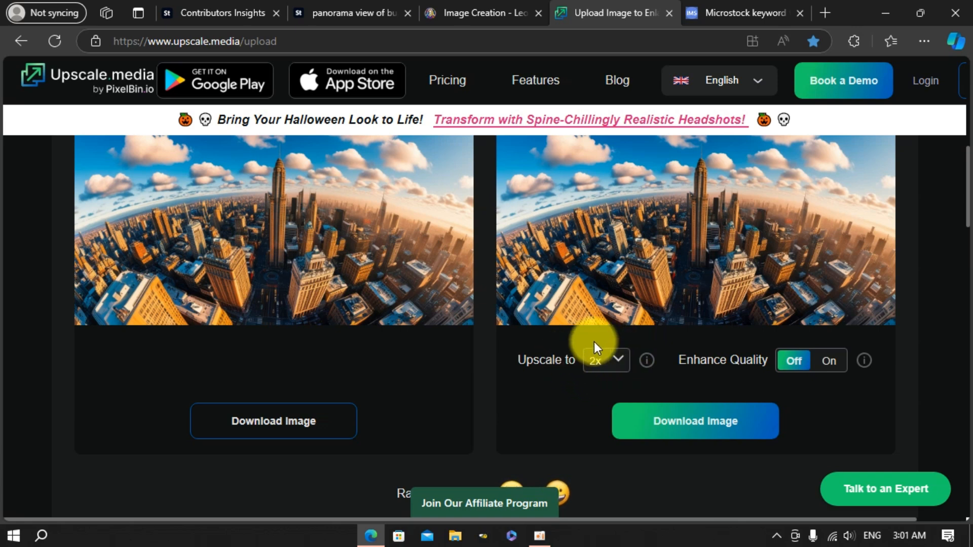
left_click(617, 361)
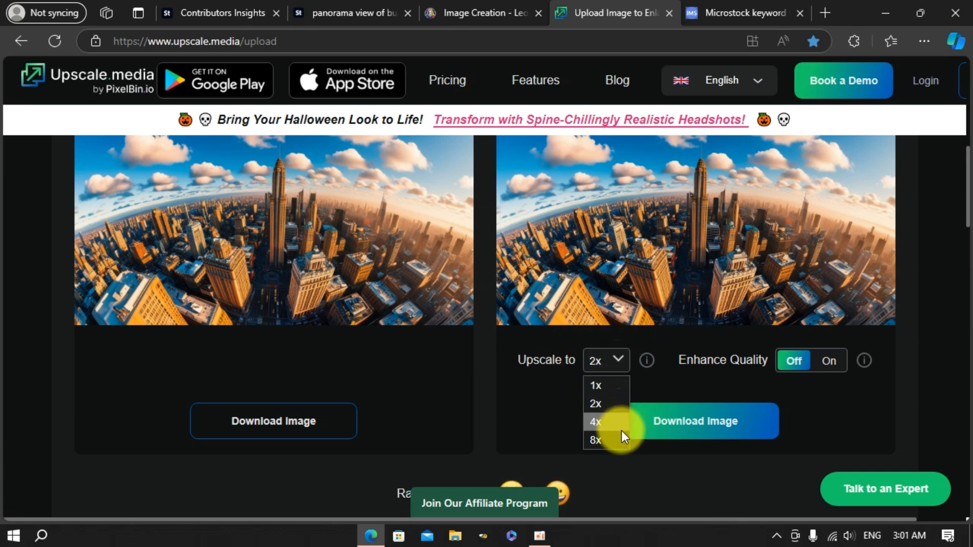
left_click(609, 425)
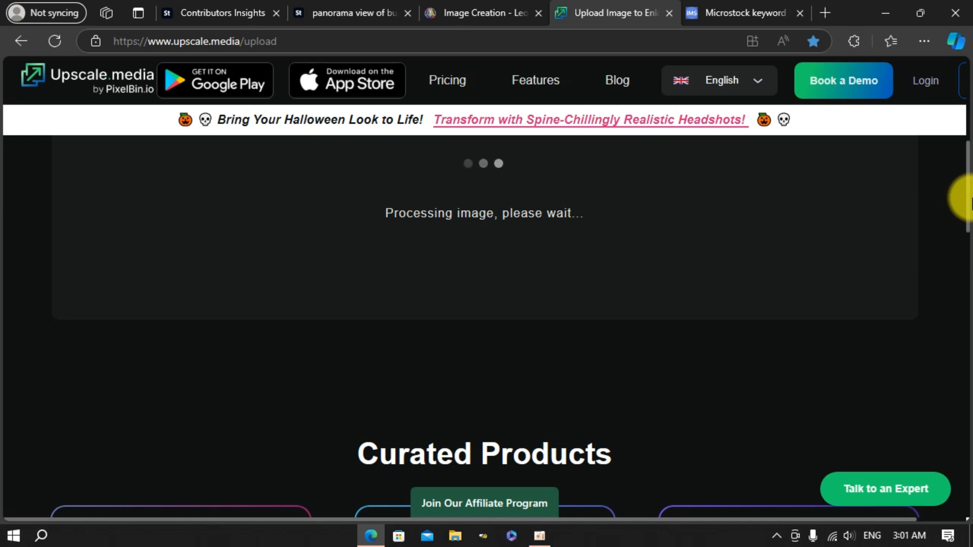
left_click(967, 206)
left_click_drag(967, 206, 968, 185)
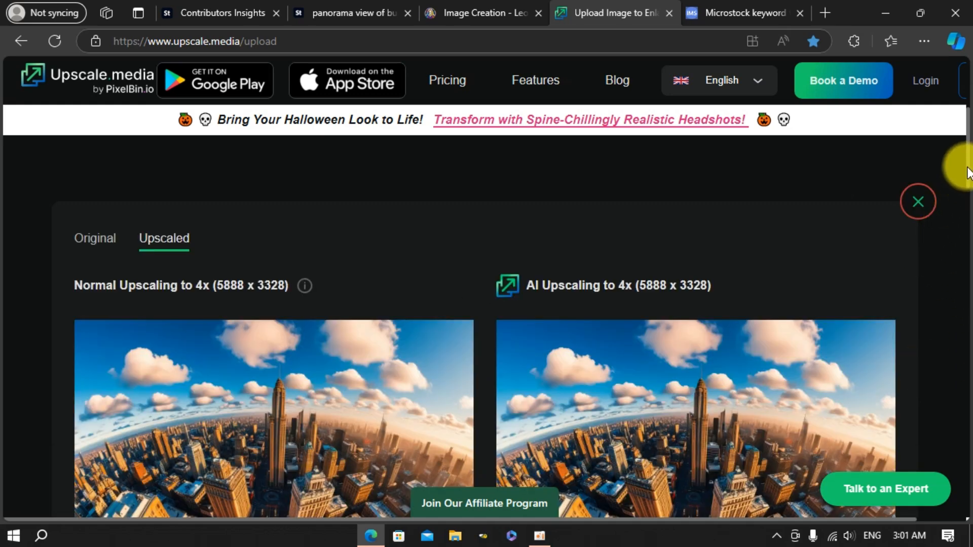
left_click_drag(968, 163, 968, 208)
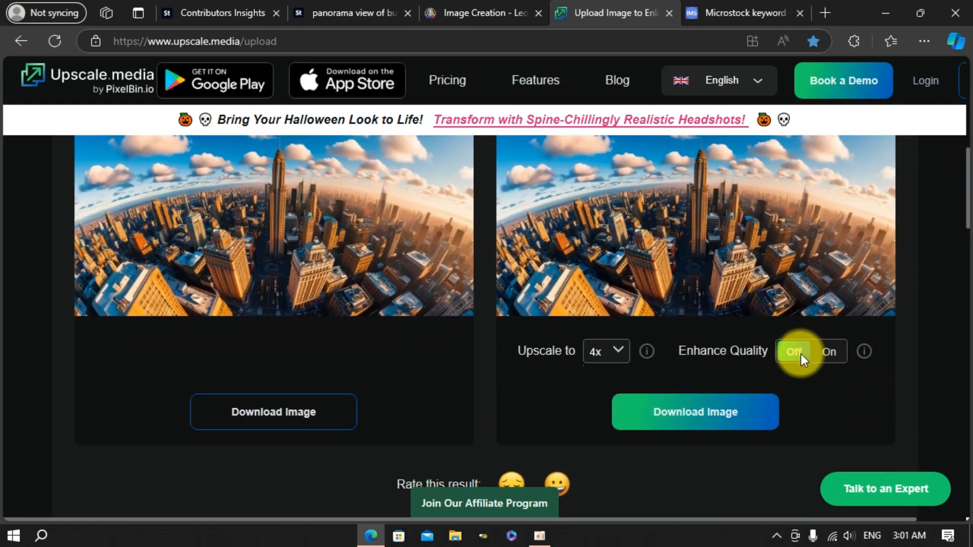
Step: Turn on Enhance Quality for the 4x AI upscaling of the city panorama and review the reprocessed image
left_click(827, 350)
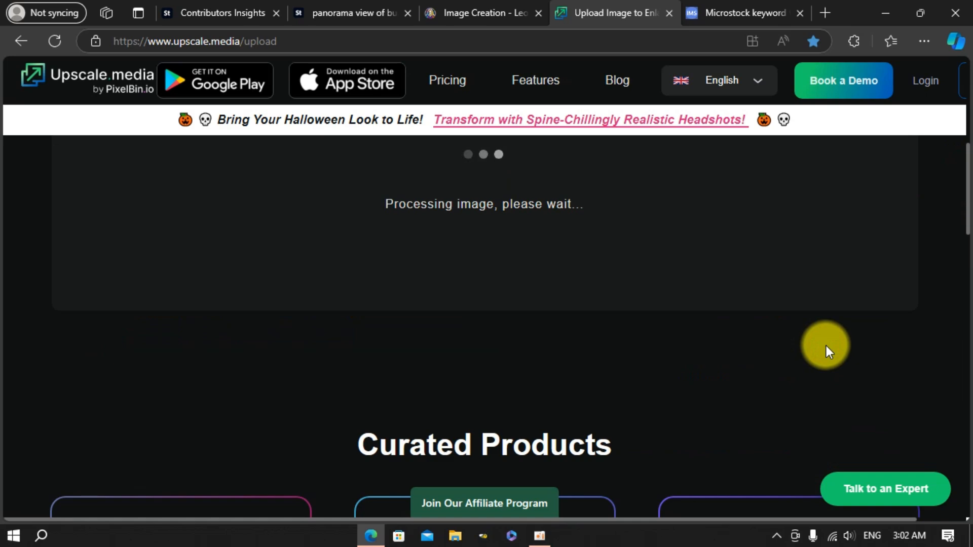
left_click_drag(969, 215, 969, 190)
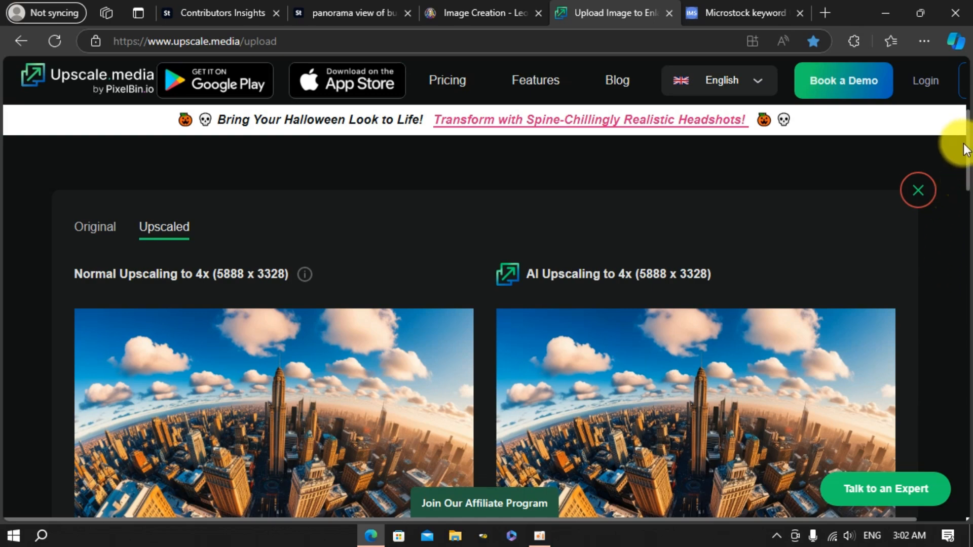
left_click_drag(966, 149, 969, 177)
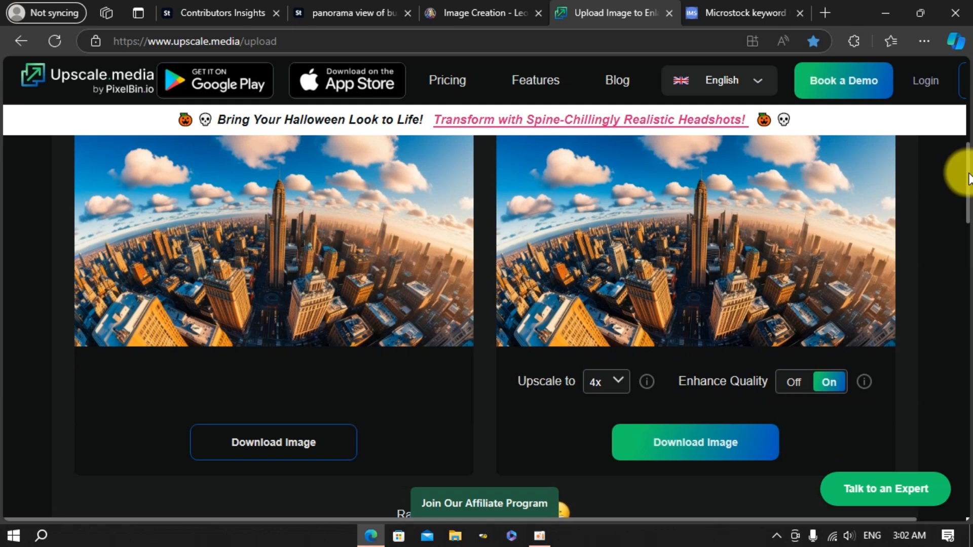
Step: Download the quality-enhanced 4x AI-upscaled city panorama, retrying the download if it is interrupted
left_click(677, 451)
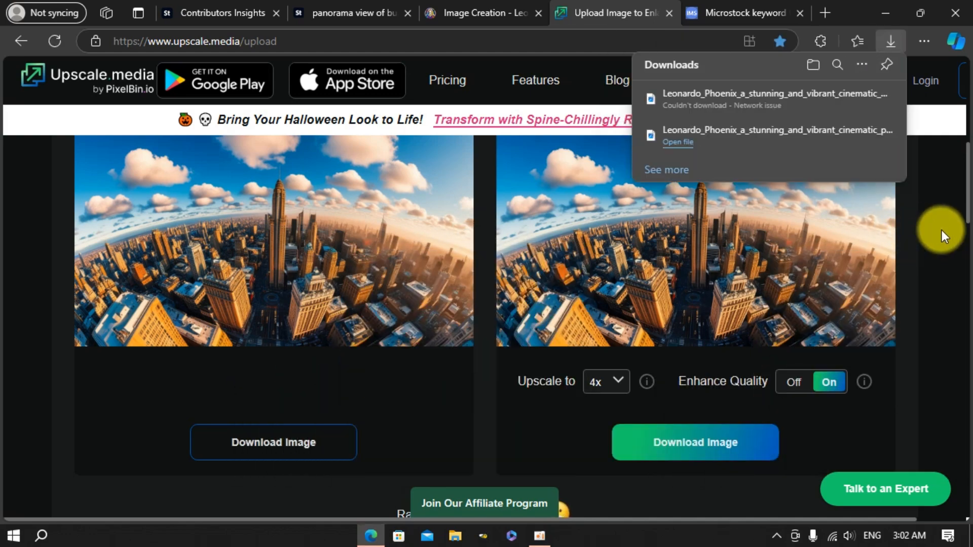
left_click(735, 444)
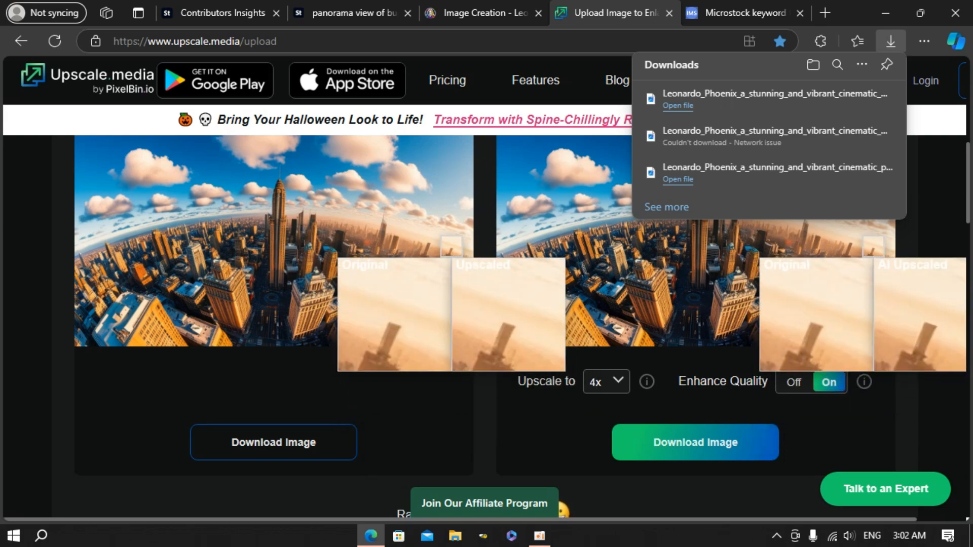
mouse_move(703, 8)
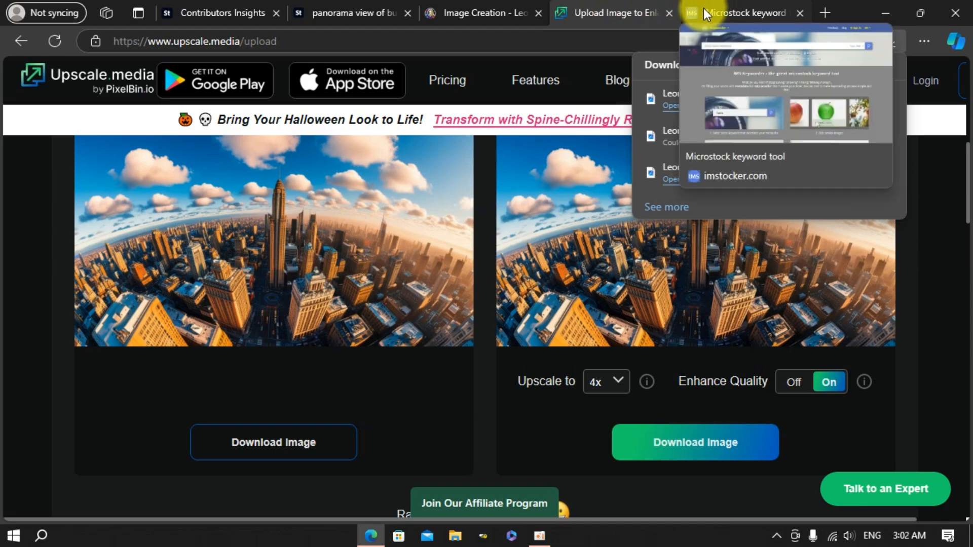